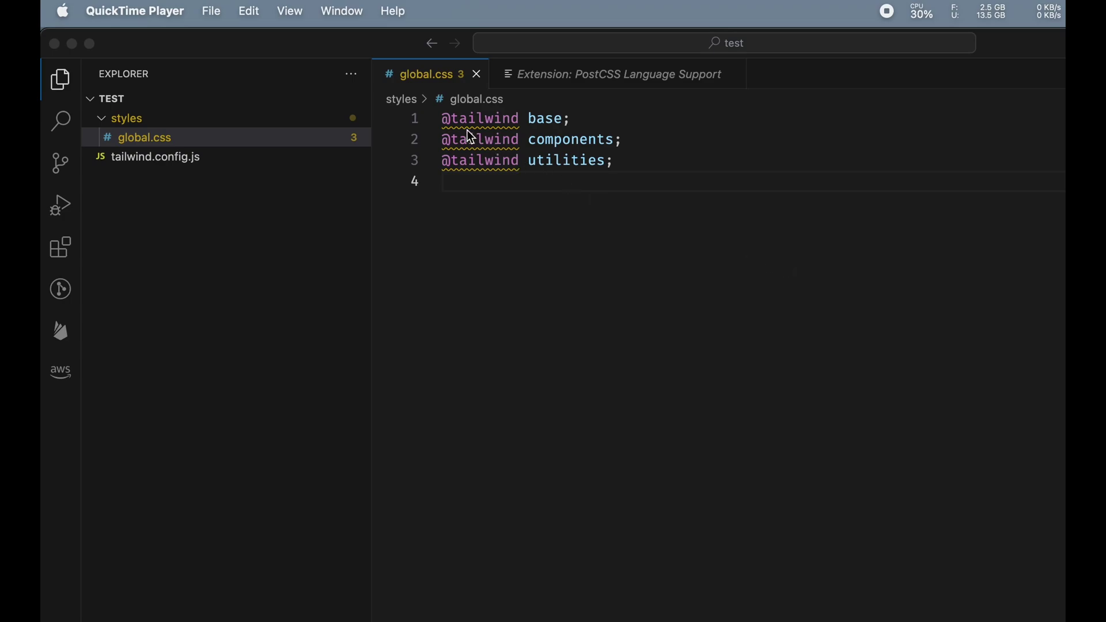
pyautogui.click(468, 125)
pyautogui.doubleClick(466, 123)
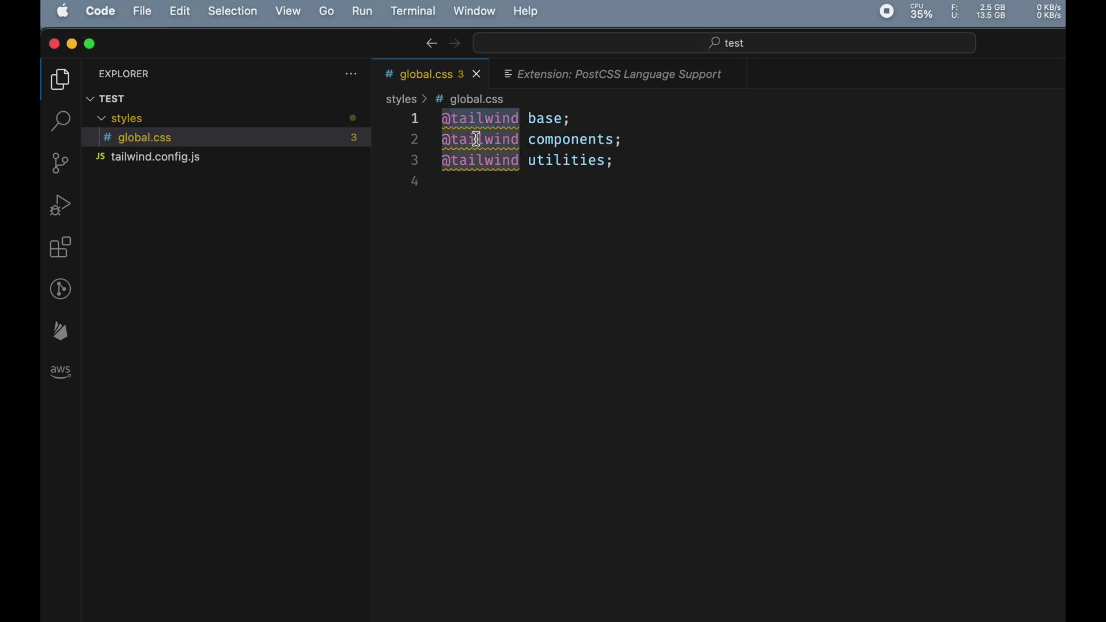
pyautogui.doubleClick(478, 139)
pyautogui.doubleClick(482, 160)
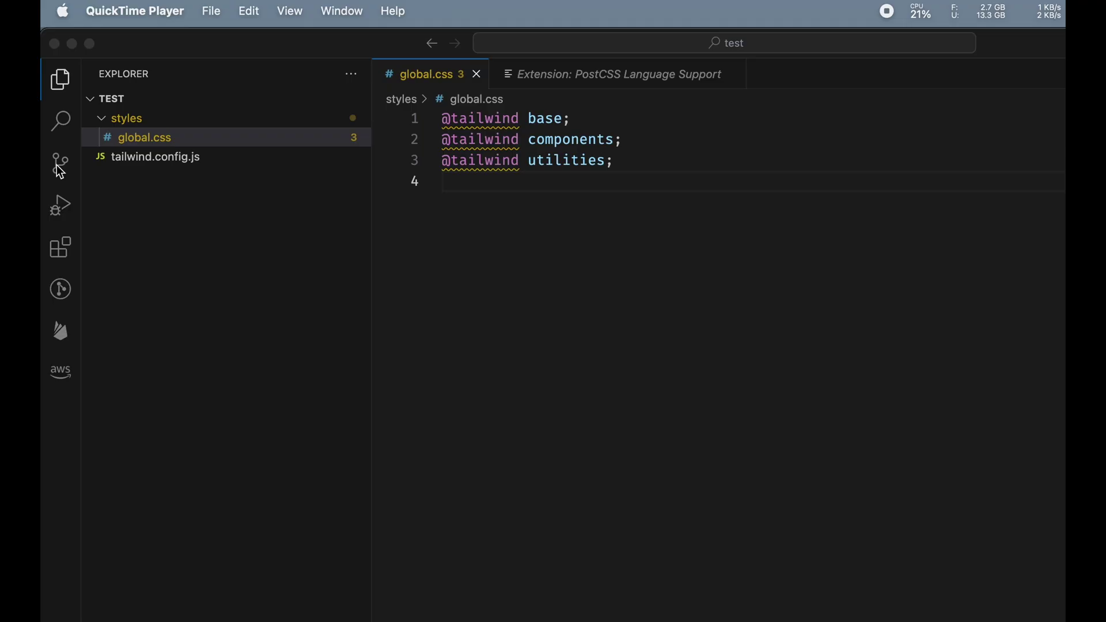
# Install the PostCSS Language Support extension from the marketplace and return to global.css
pyautogui.click(60, 248)
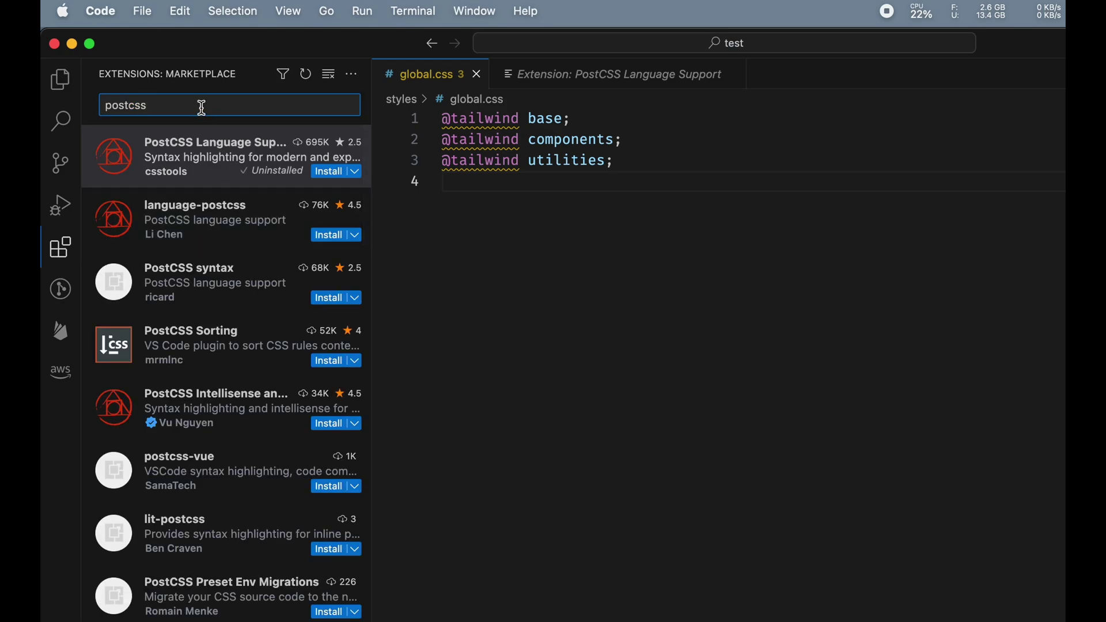
pyautogui.click(216, 173)
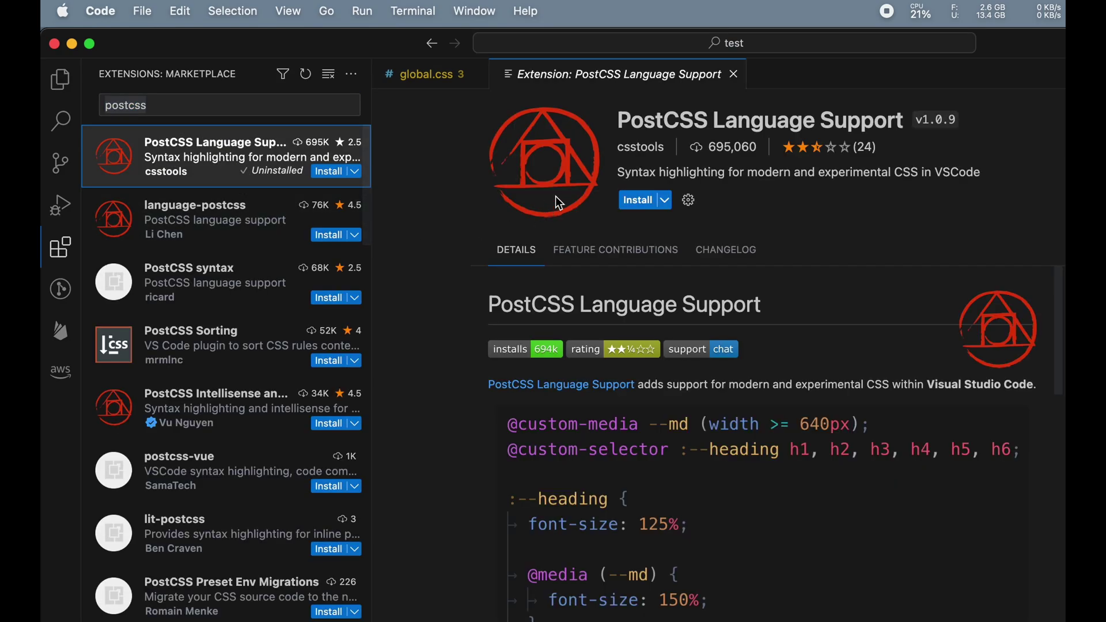
pyautogui.moveTo(781, 297); pyautogui.dragTo(506, 283)
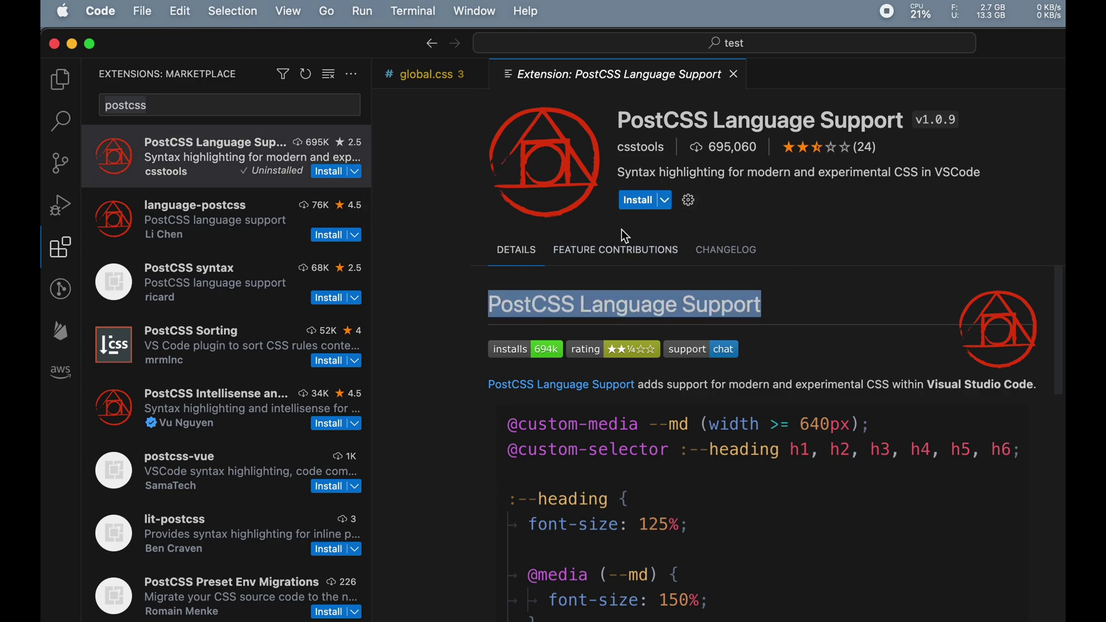
pyautogui.click(638, 200)
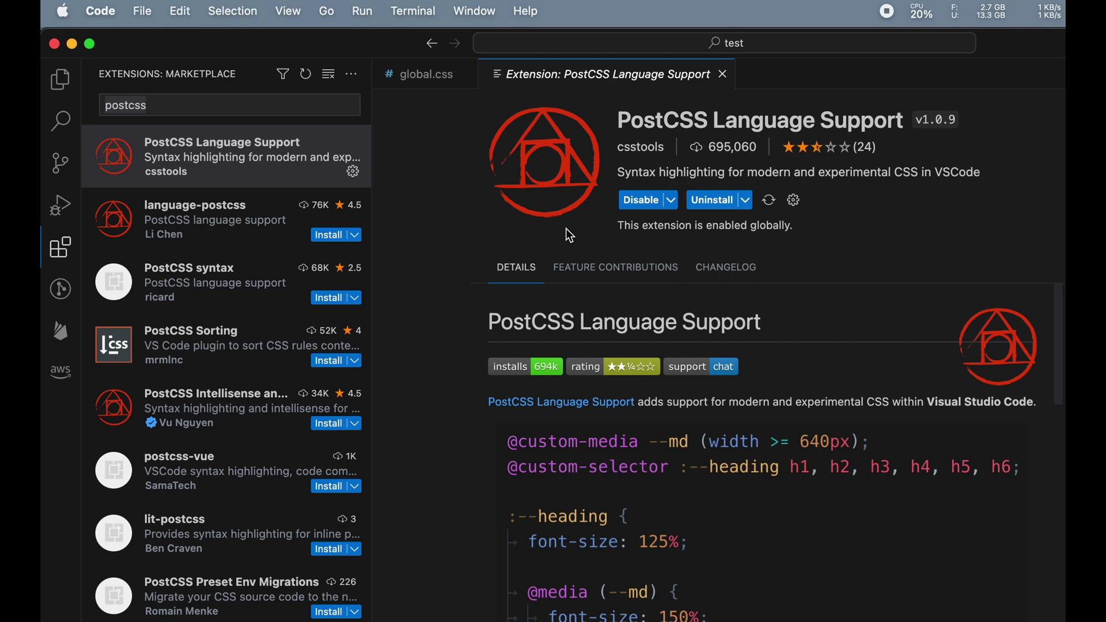
pyautogui.click(420, 74)
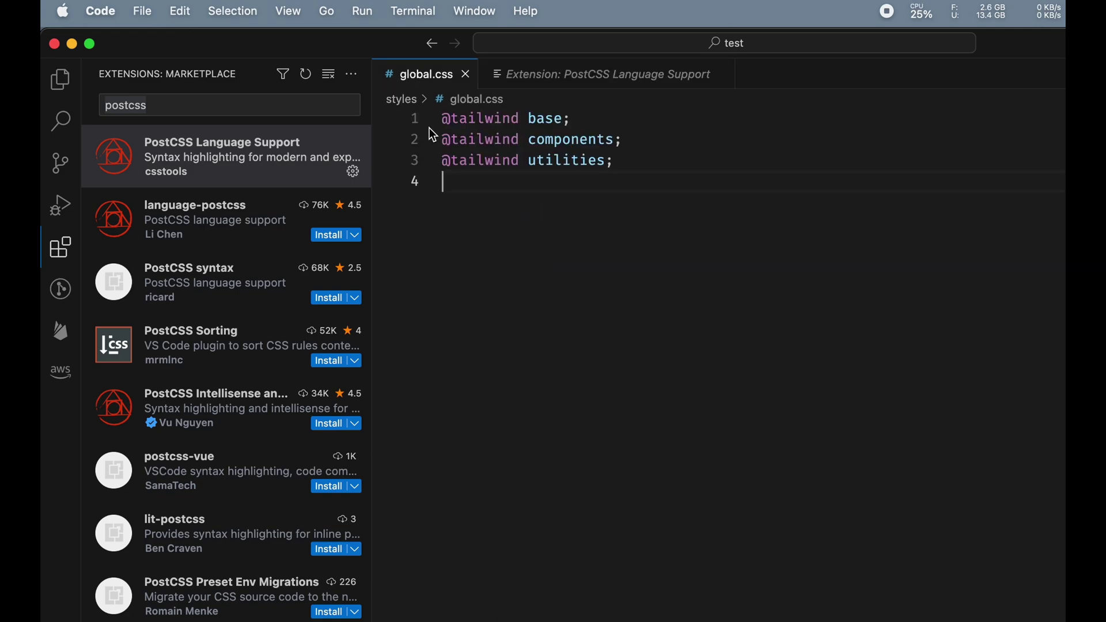
pyautogui.moveTo(444, 119); pyautogui.dragTo(563, 197)
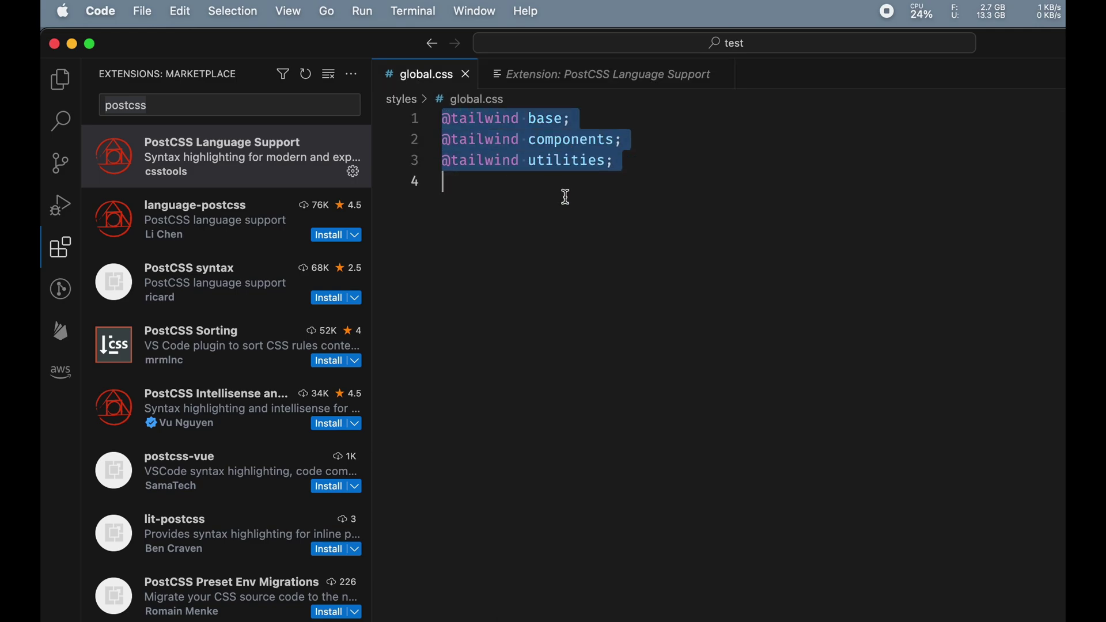
pyautogui.click(616, 75)
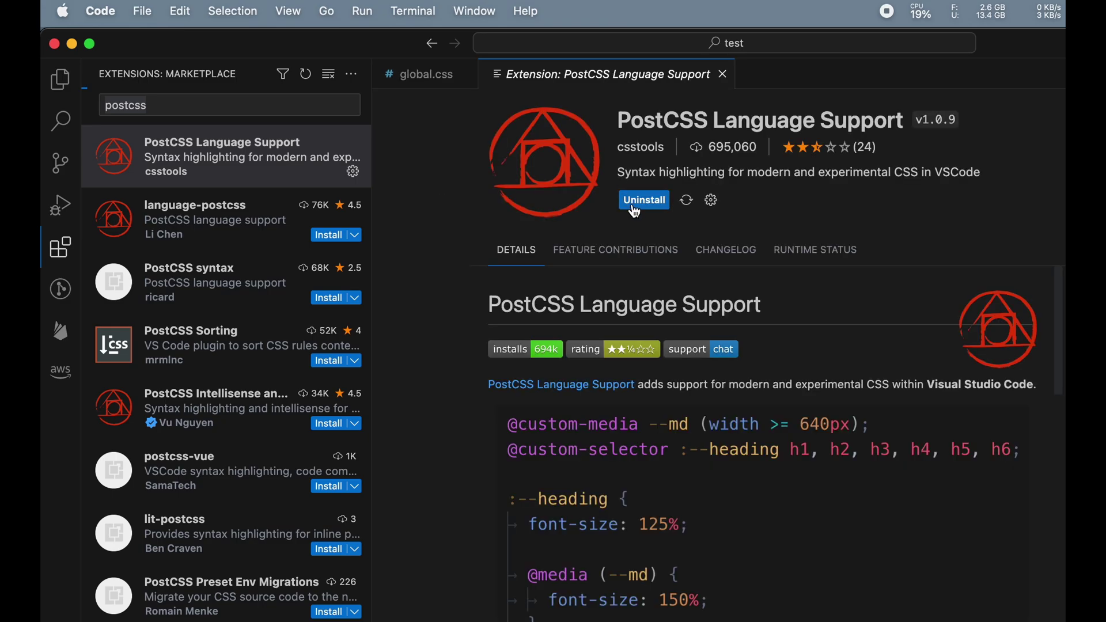
pyautogui.click(641, 200)
pyautogui.click(101, 11)
pyautogui.moveTo(118, 91)
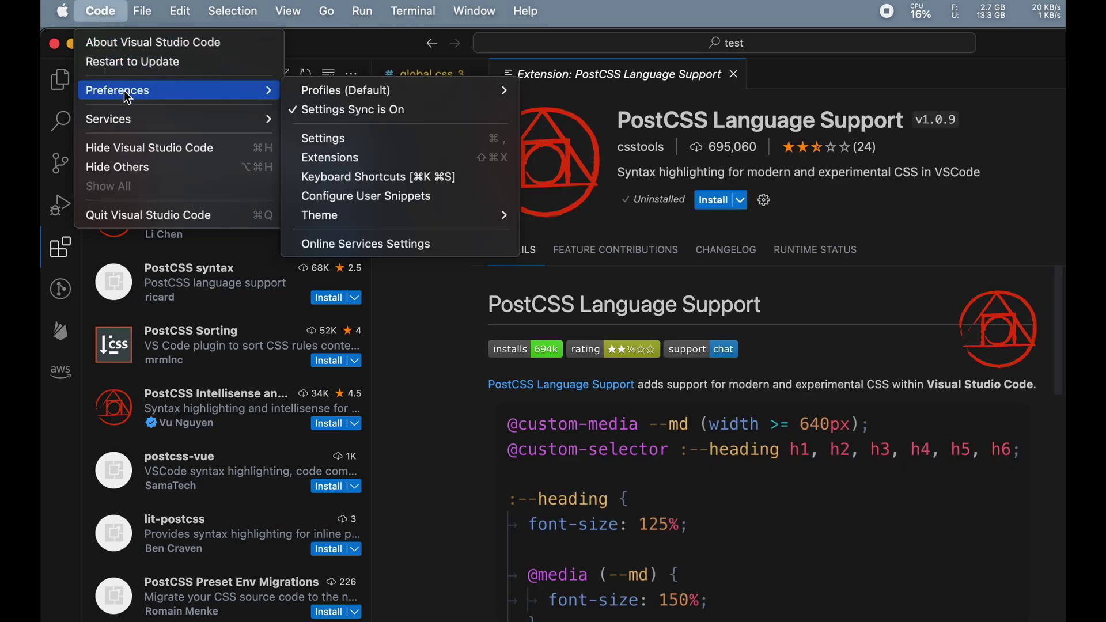
# Set the CSS > Lint: Unknown At Rules setting to 'ignore' in Settings
pyautogui.click(383, 137)
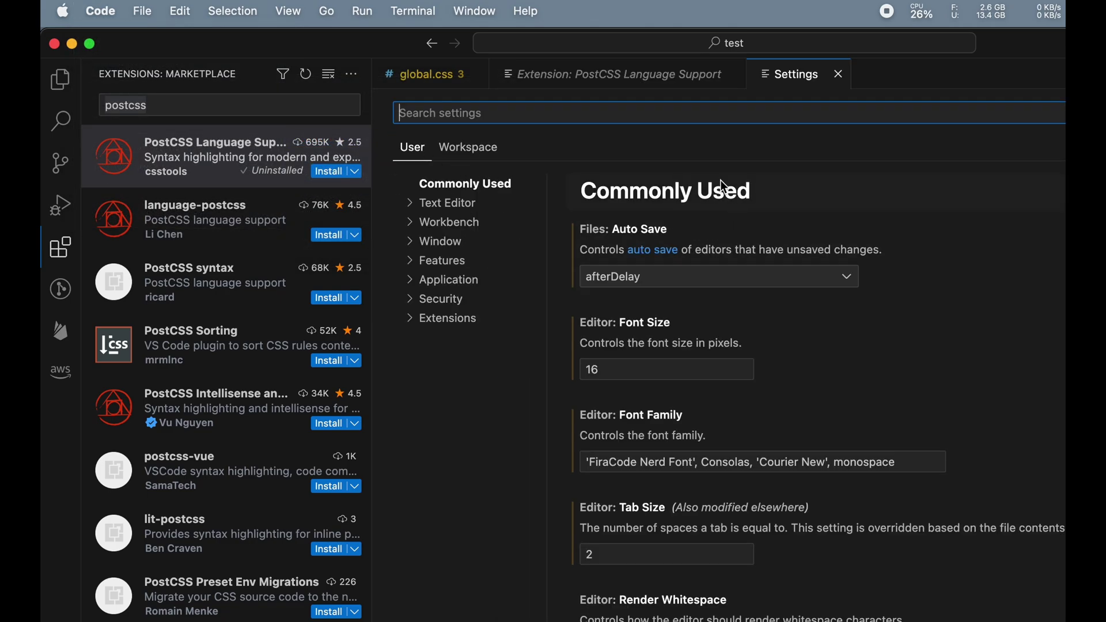
pyautogui.write('unk')
pyautogui.write('nown')
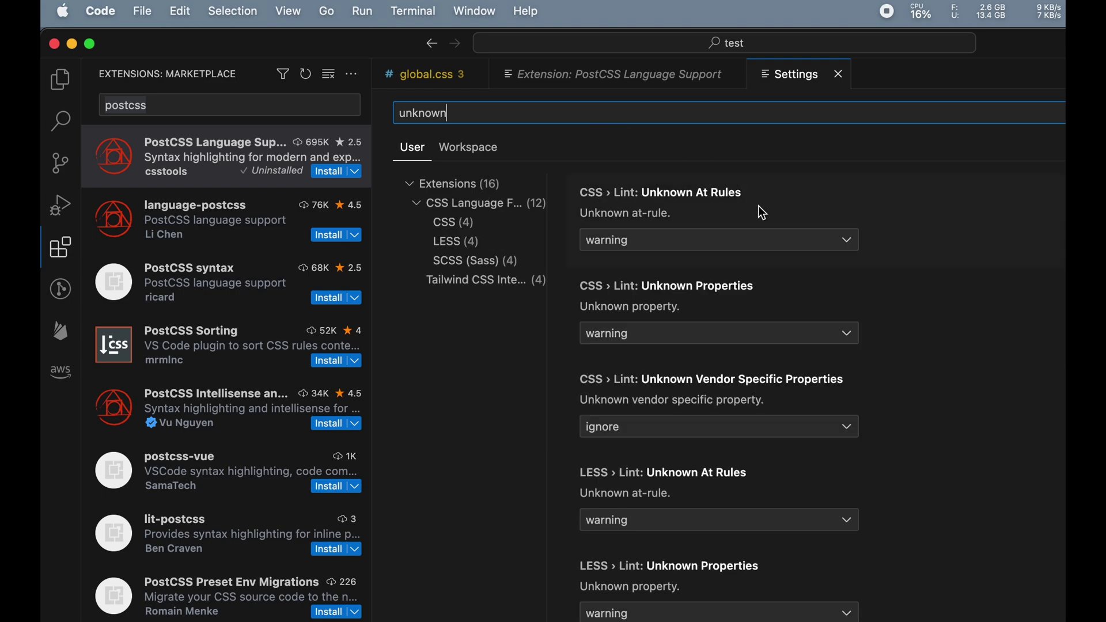
pyautogui.moveTo(657, 212)
pyautogui.click(628, 242)
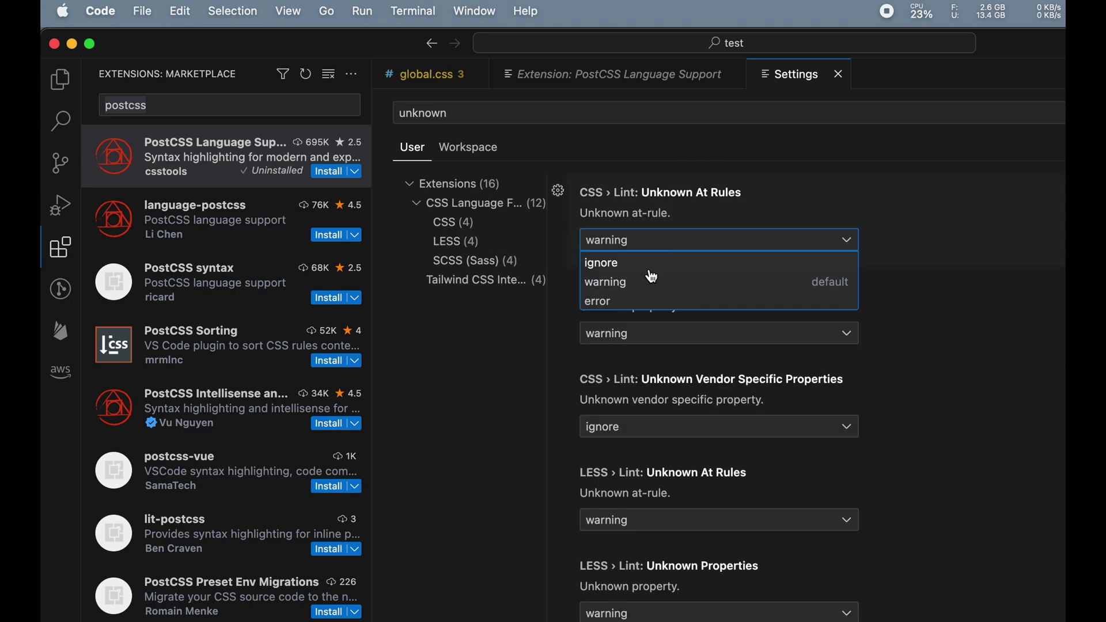
pyautogui.click(613, 264)
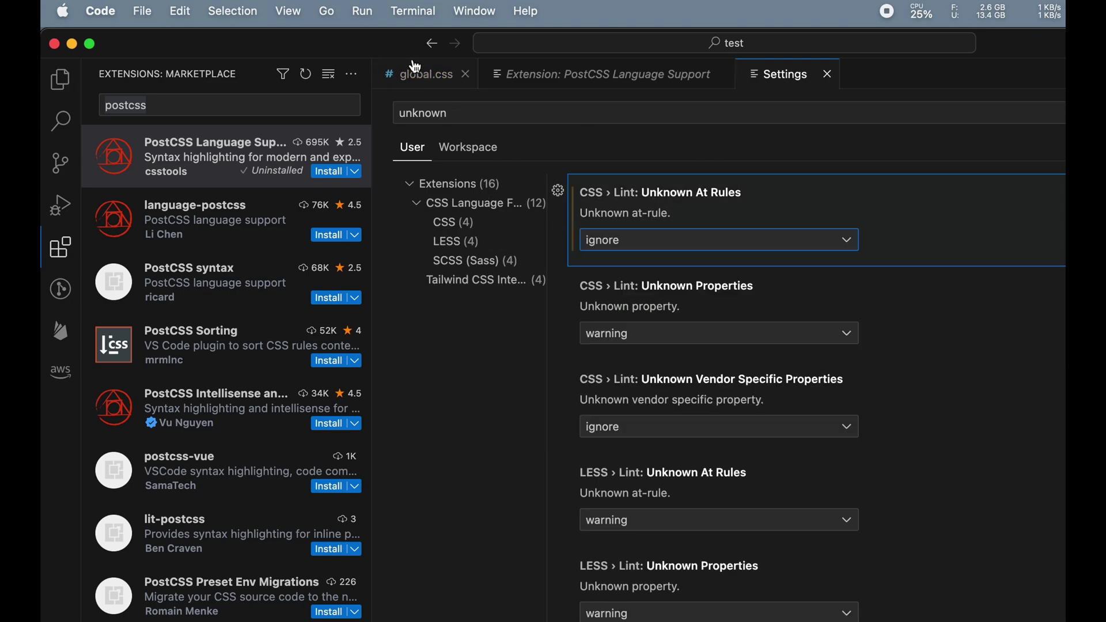